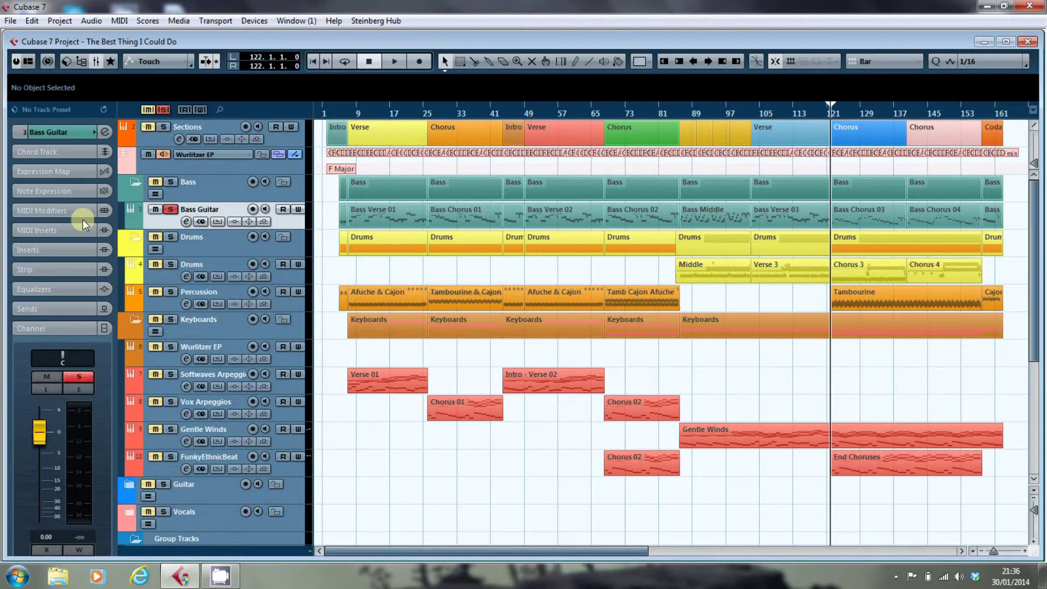
# Step: Select the Bass Guitar track and look over the channel panners in the MixConsole
pyautogui.click(267, 208)
pyautogui.press('F3')
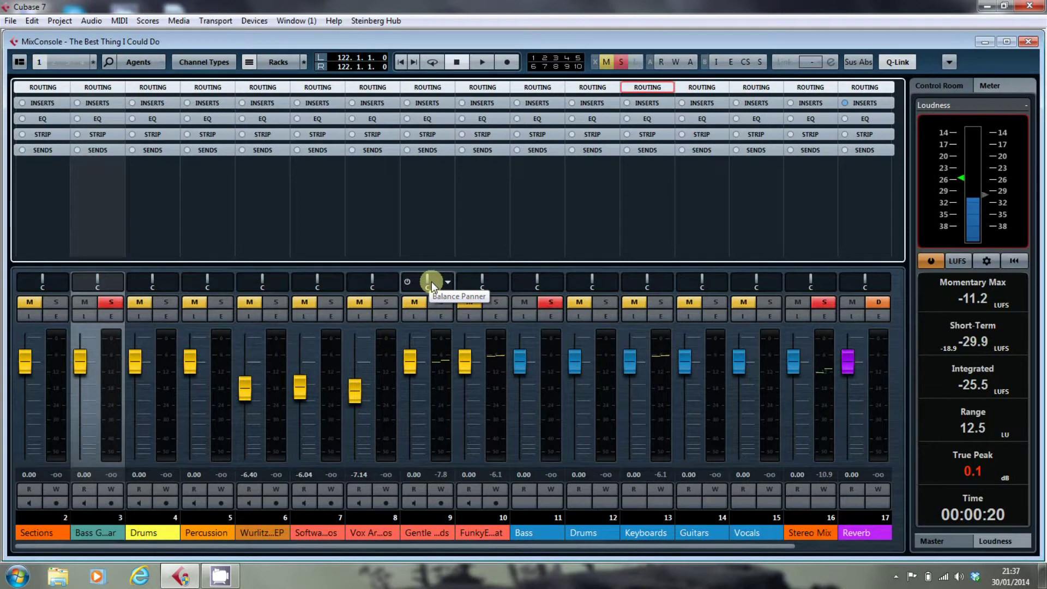
pyautogui.press('F3')
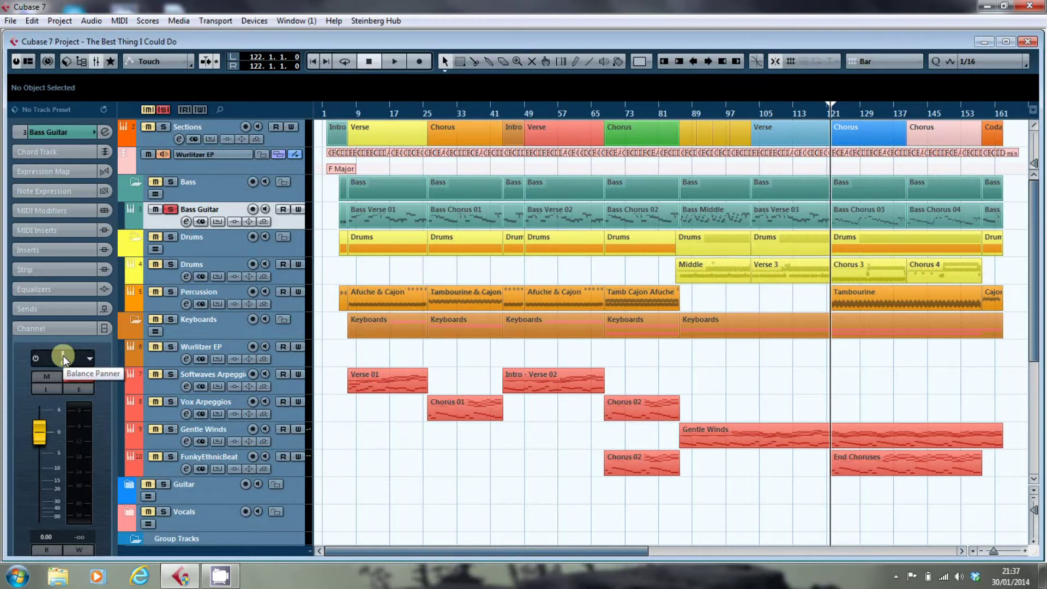
# Step: Audition the soloed Bass Guitar track panned centre, and again panned hard left with the balance panner
pyautogui.press('space')
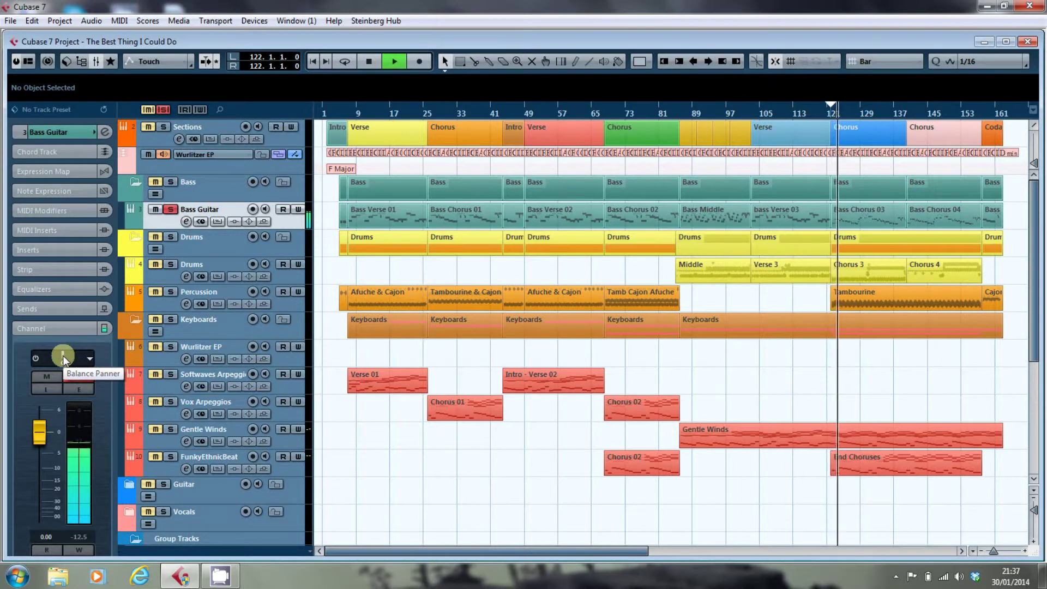
pyautogui.press('space')
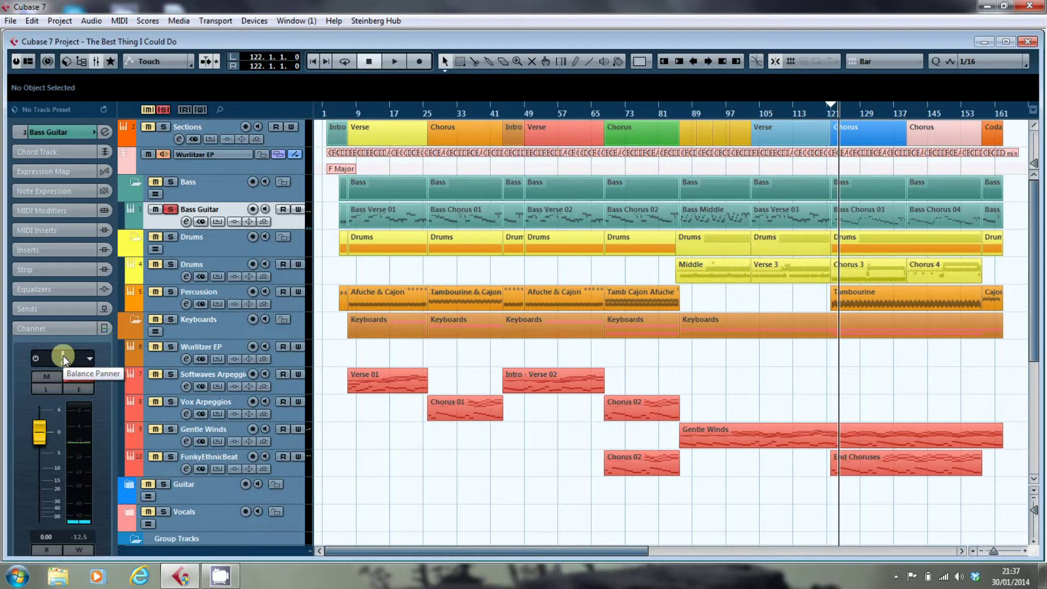
pyautogui.moveTo(64, 355); pyautogui.dragTo(1, 363)
pyautogui.press('space')
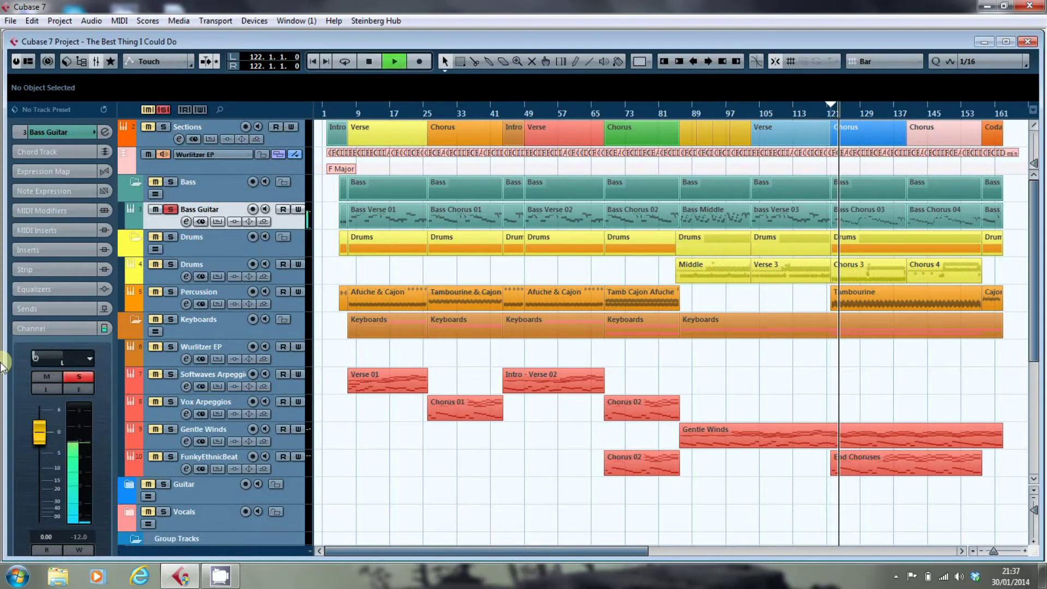
pyautogui.press('space')
# Step: Audition the Bass Guitar track panned hard right, and return its balance panner to centre
pyautogui.moveTo(24, 357); pyautogui.dragTo(130, 354)
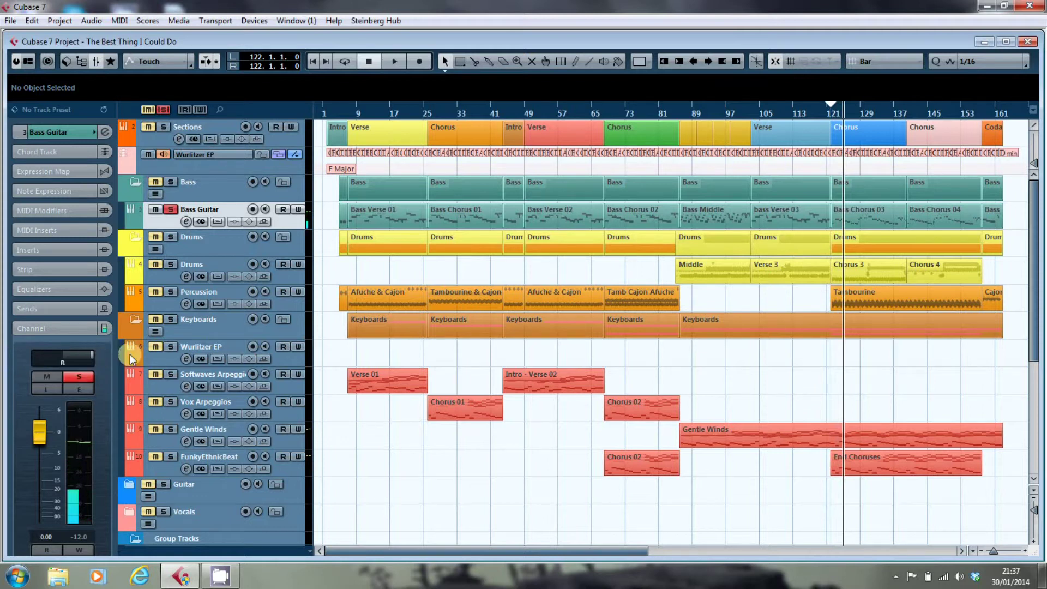
pyautogui.press('space')
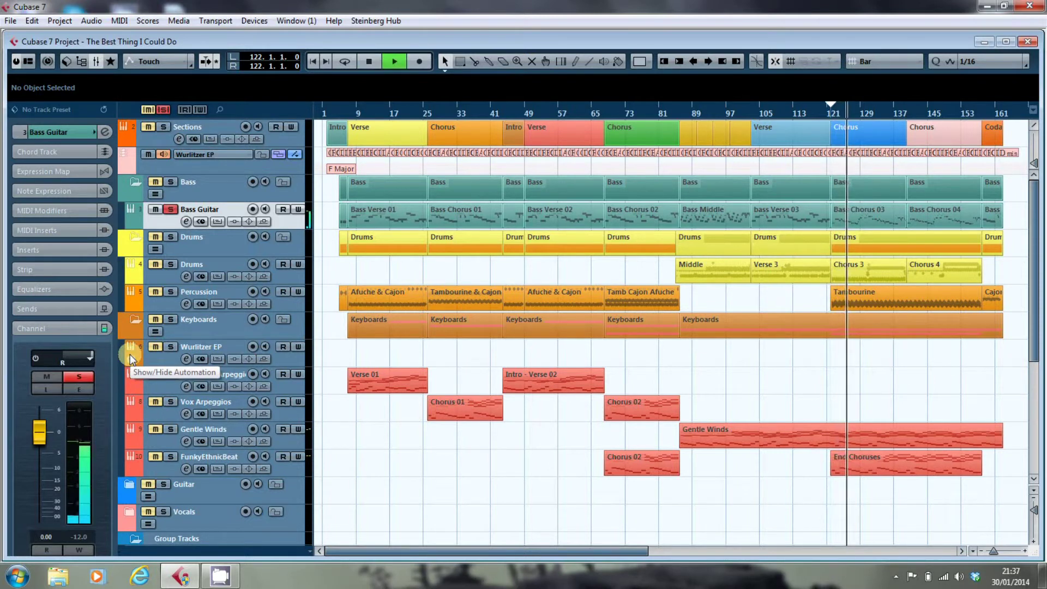
pyautogui.press('space')
pyautogui.moveTo(103, 352); pyautogui.dragTo(67, 351)
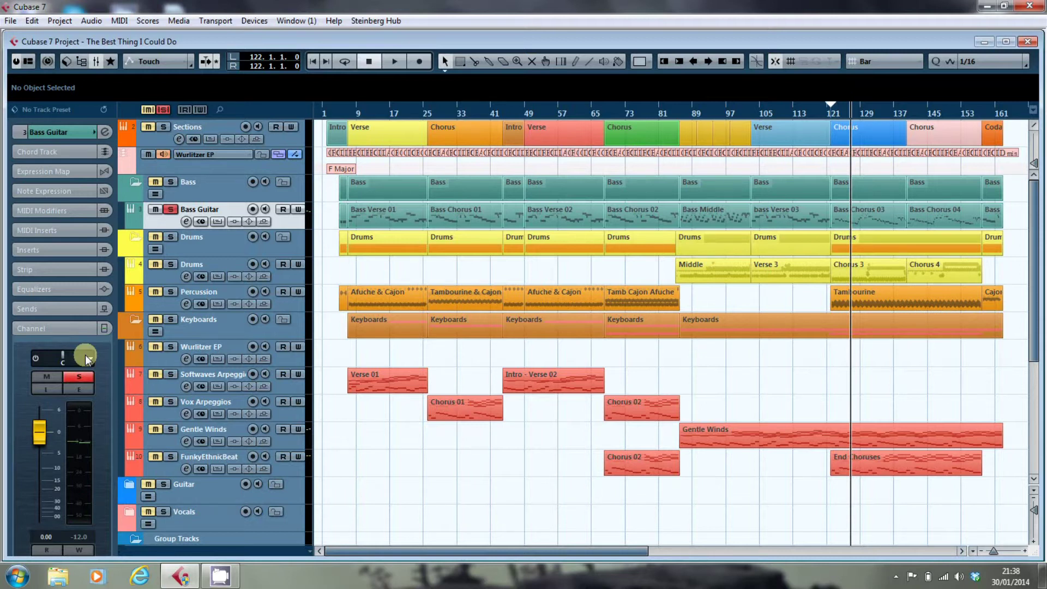
# Step: Solo the FunkyEthnicBeat track instead of Bass Guitar and play it from bar 121
pyautogui.press('space')
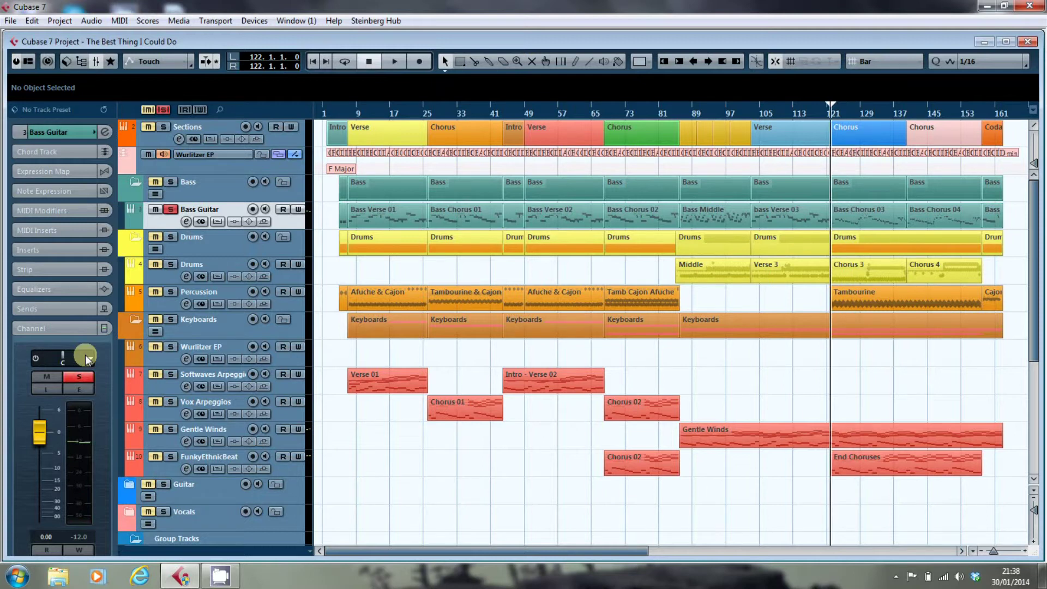
pyautogui.click(210, 458)
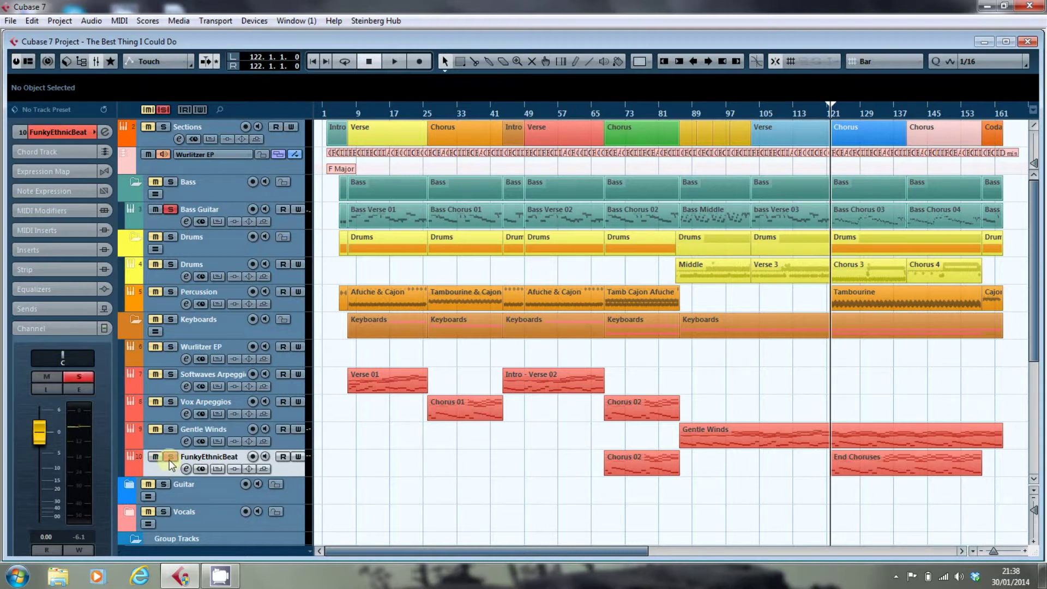
pyautogui.click(171, 209)
pyautogui.press('space')
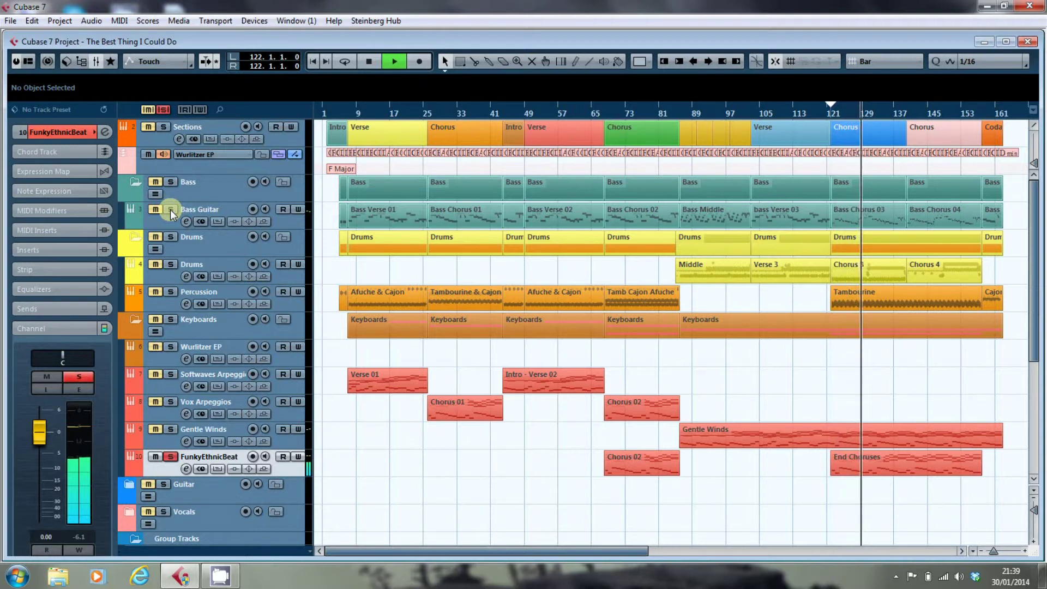
pyautogui.press('space')
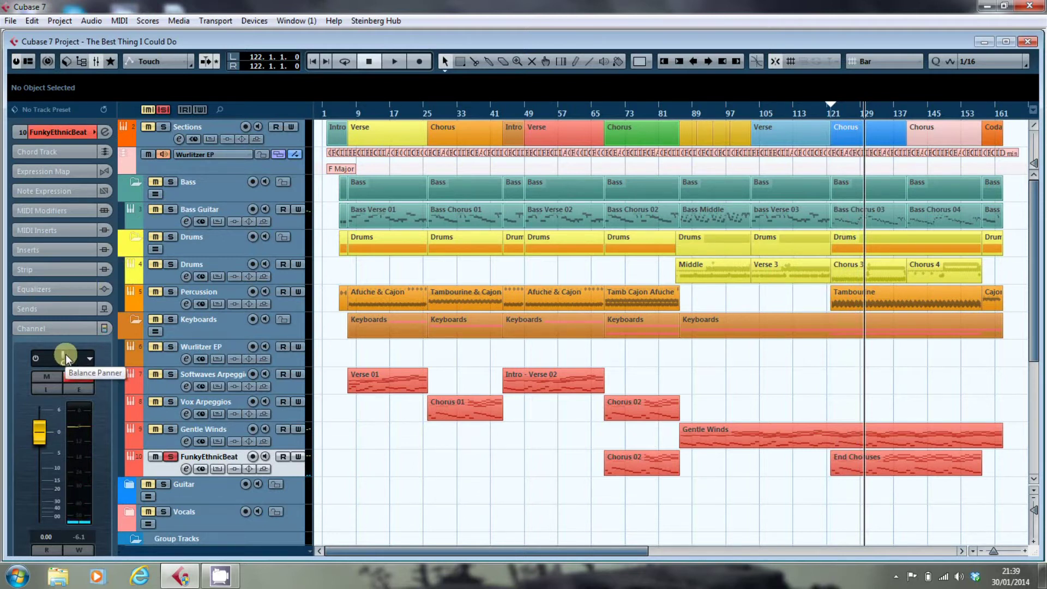
# Step: Audition FunkyEthnicBeat while shifting its balance panner, including to R34, and reset it to centre
pyautogui.press('space')
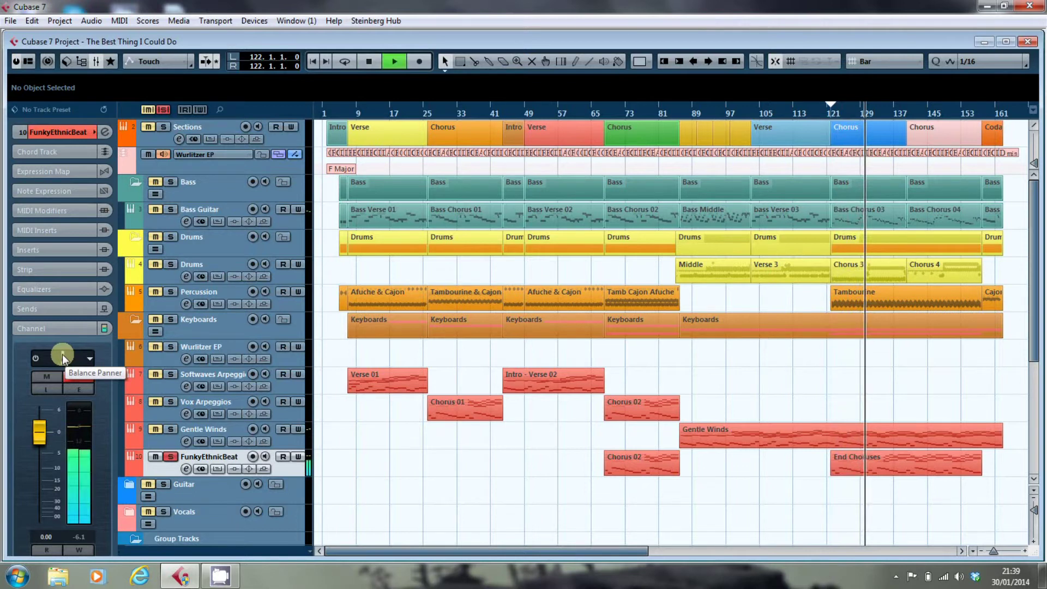
pyautogui.moveTo(60, 354)
pyautogui.mouseDown()
pyautogui.moveTo(36, 355)
pyautogui.moveTo(90, 345)
pyautogui.moveTo(73, 346)
pyautogui.mouseUp()
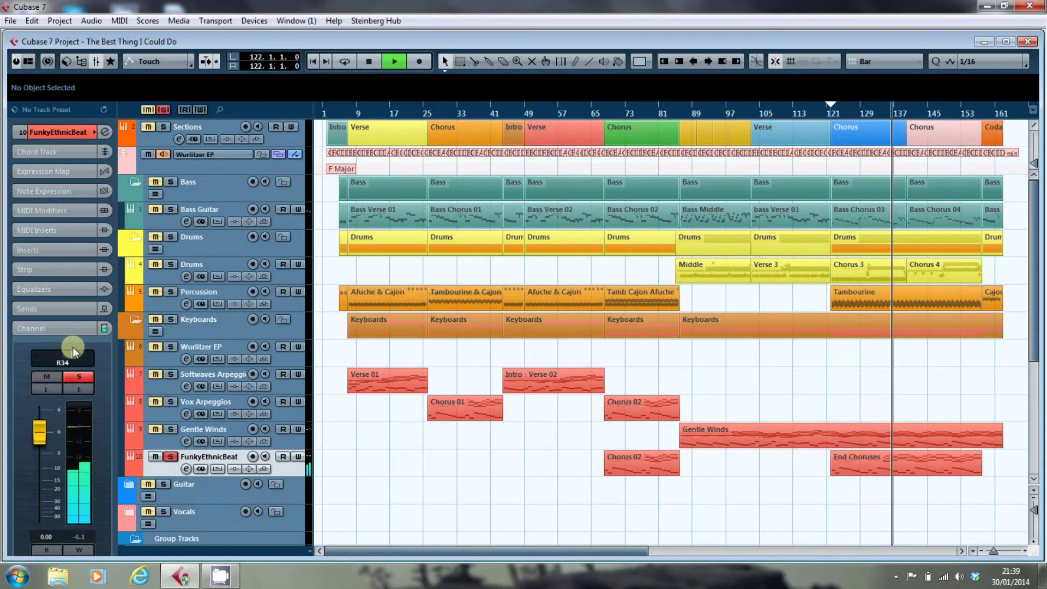
pyautogui.keyDown('ctrl'); pyautogui.click(71, 355); pyautogui.keyUp('ctrl')
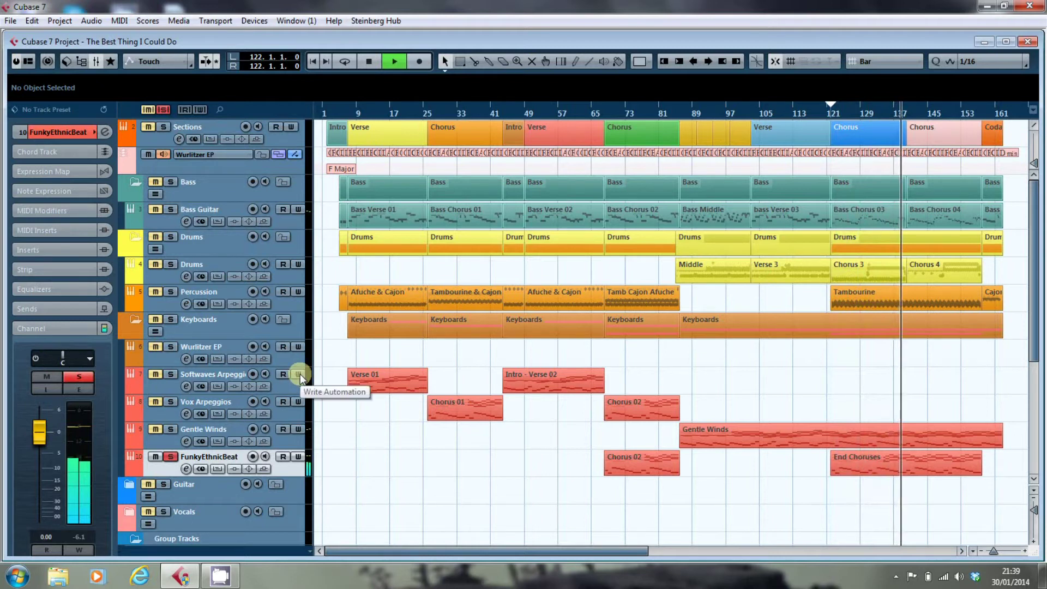
pyautogui.press('space')
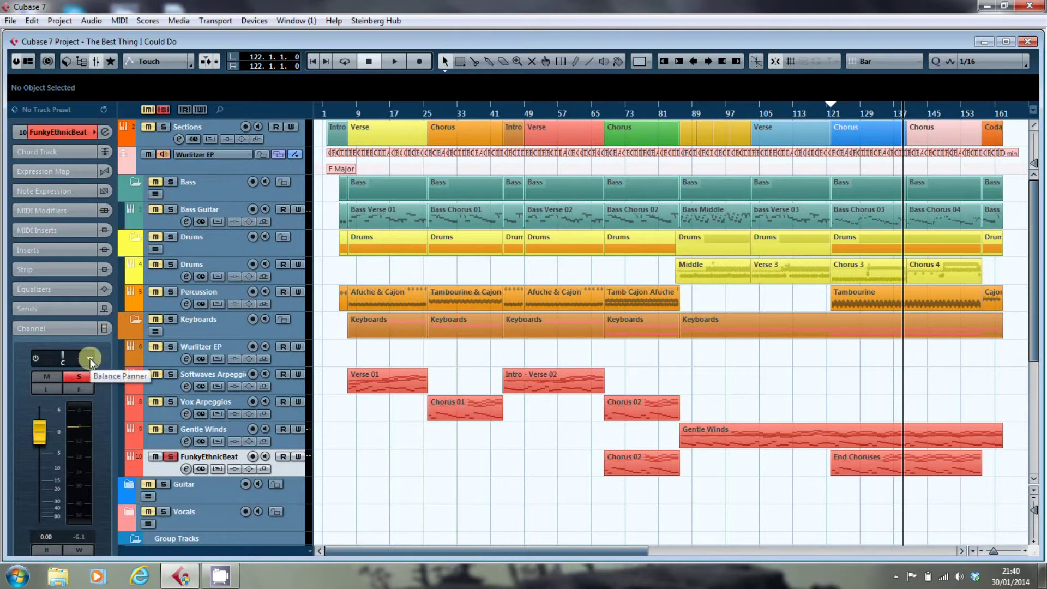
# Step: Switch the FunkyEthnicBeat channel to the Stereo Combined Panner in the MixConsole
pyautogui.press('F3')
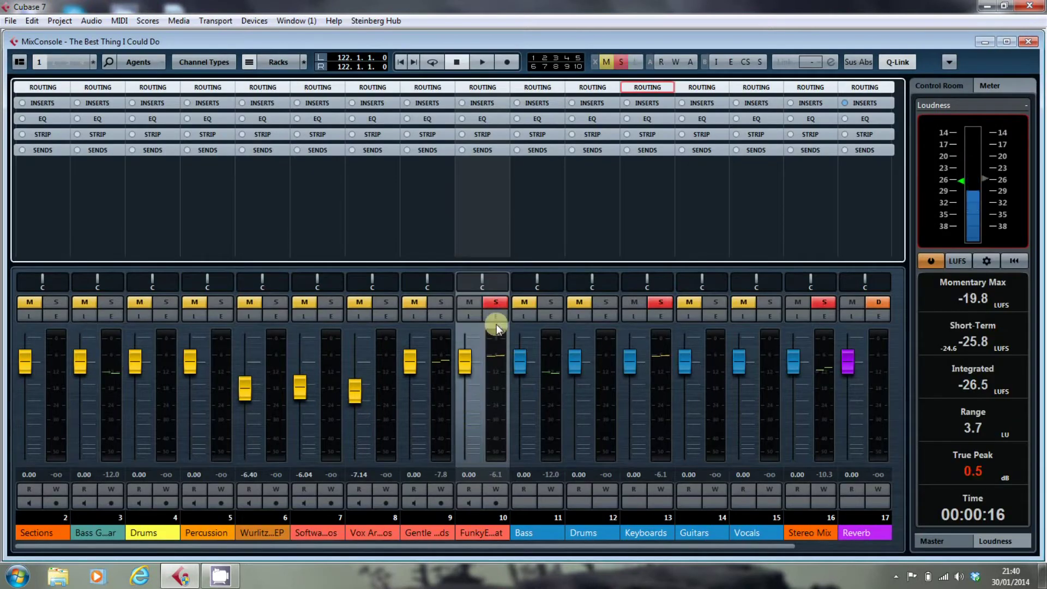
pyautogui.click(501, 281)
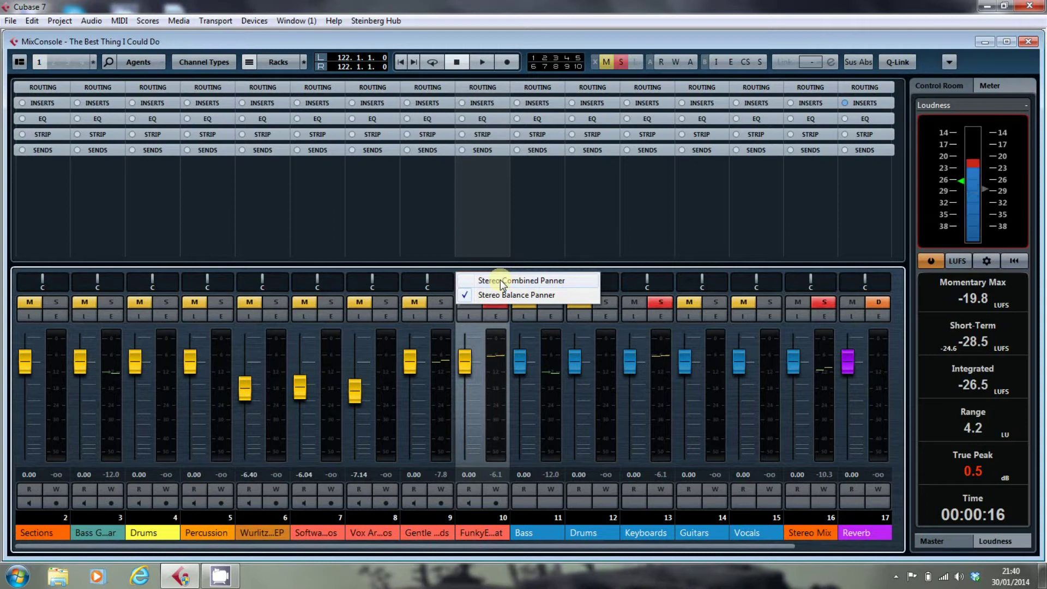
pyautogui.click(499, 279)
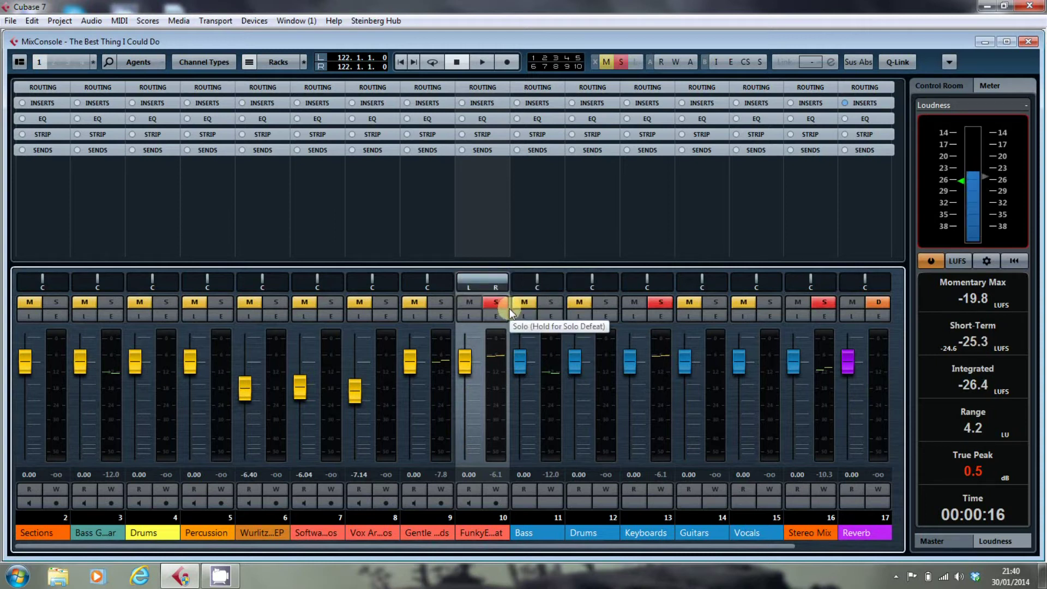
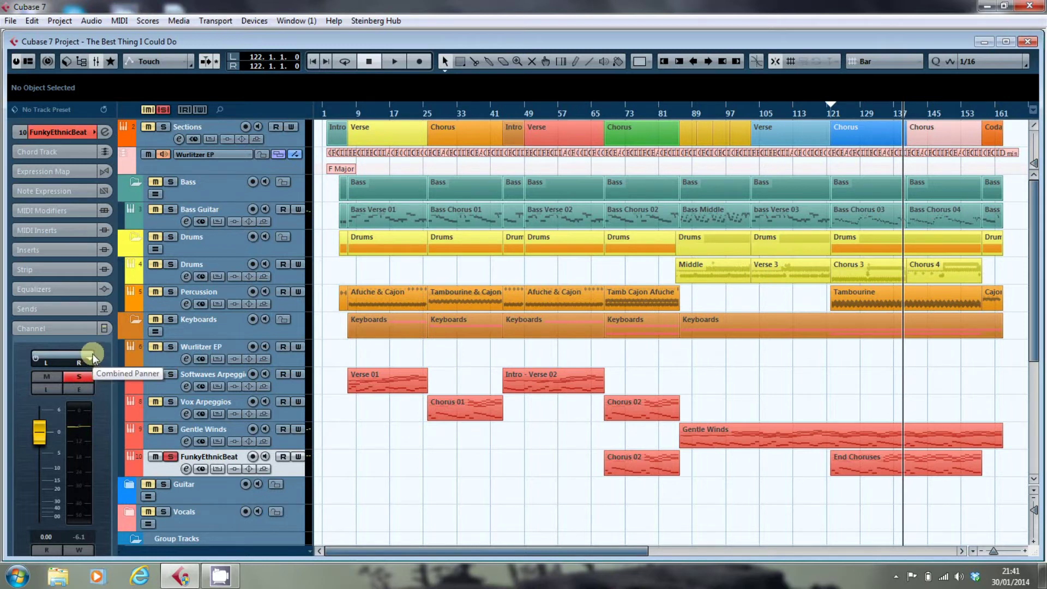
# Step: Try narrowing and shifting FunkyEthnicBeat's combined panner, audition it at L20 to R22, and restore its full stereo width
pyautogui.click(91, 355)
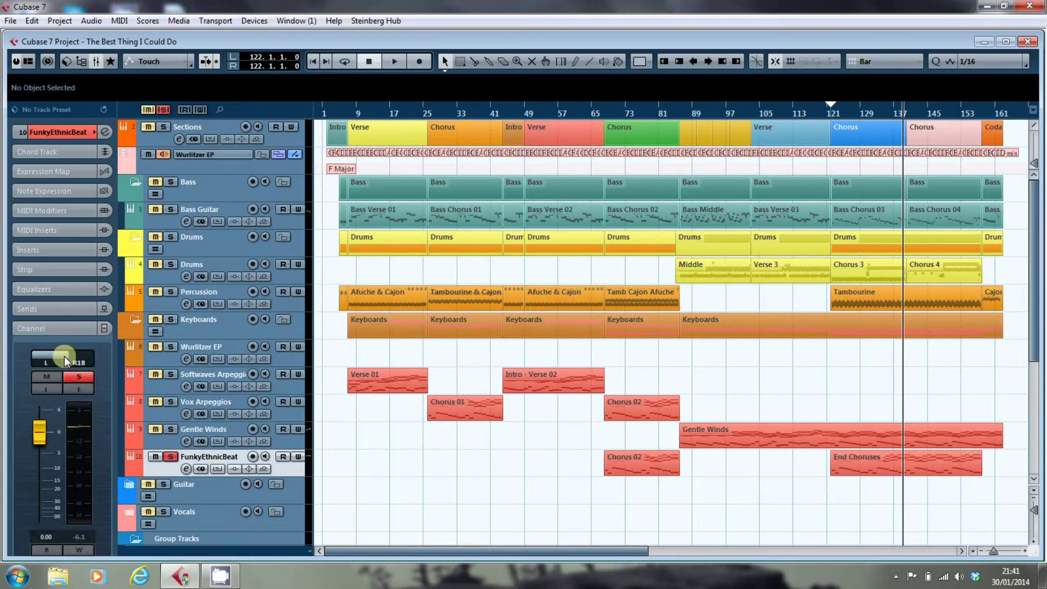
pyautogui.moveTo(58, 356); pyautogui.dragTo(46, 358)
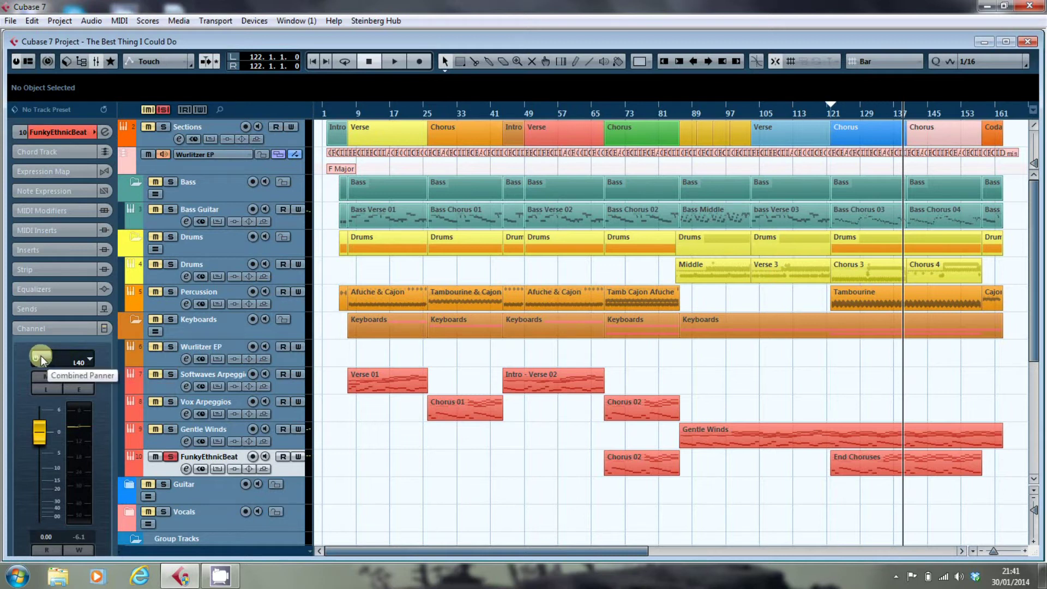
pyautogui.moveTo(41, 358); pyautogui.dragTo(55, 358)
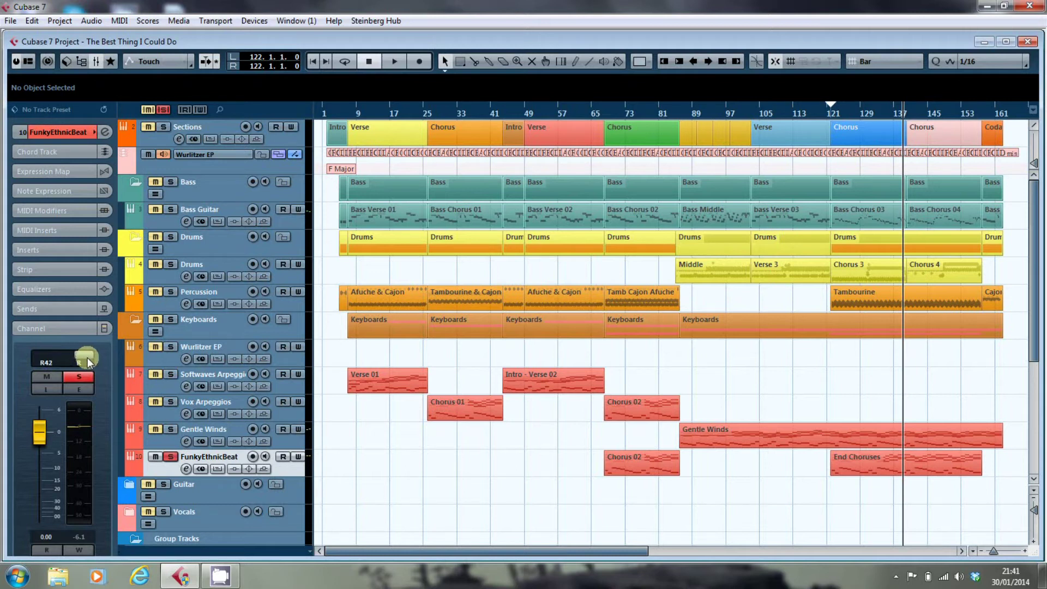
pyautogui.moveTo(87, 357); pyautogui.dragTo(67, 361)
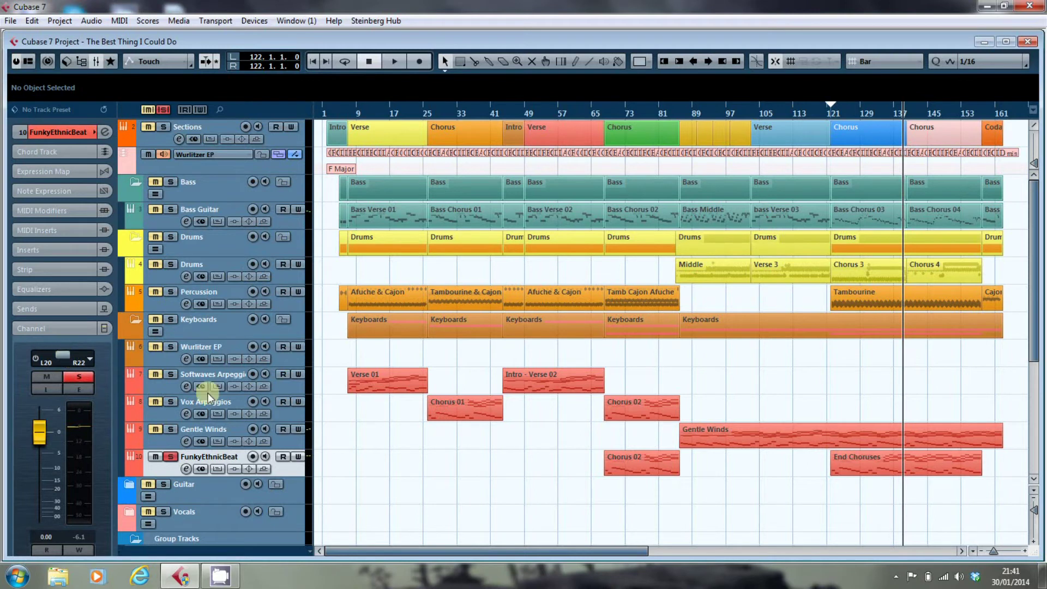
pyautogui.press('space')
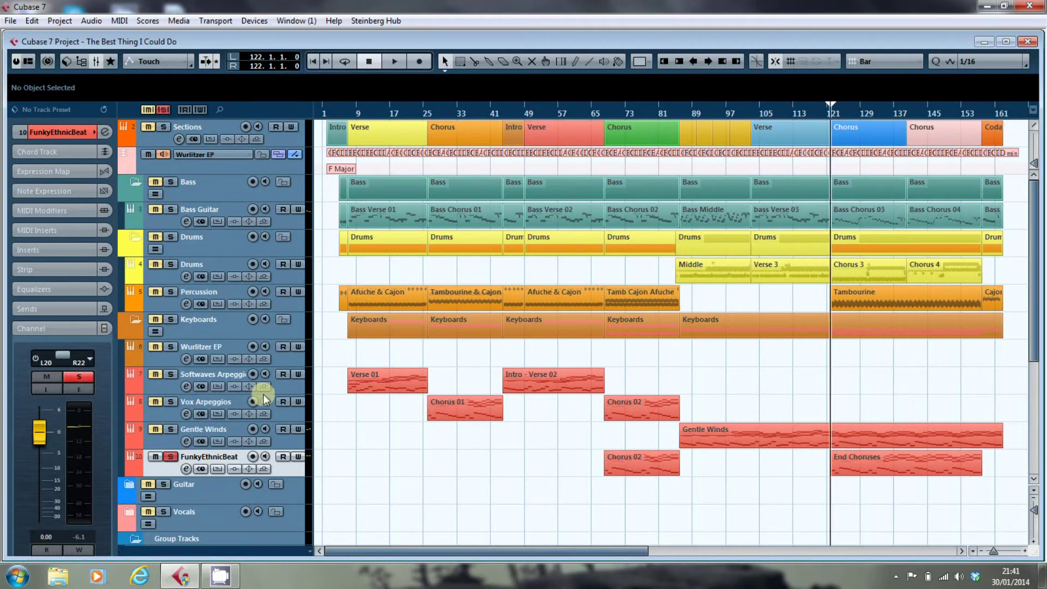
pyautogui.press('space')
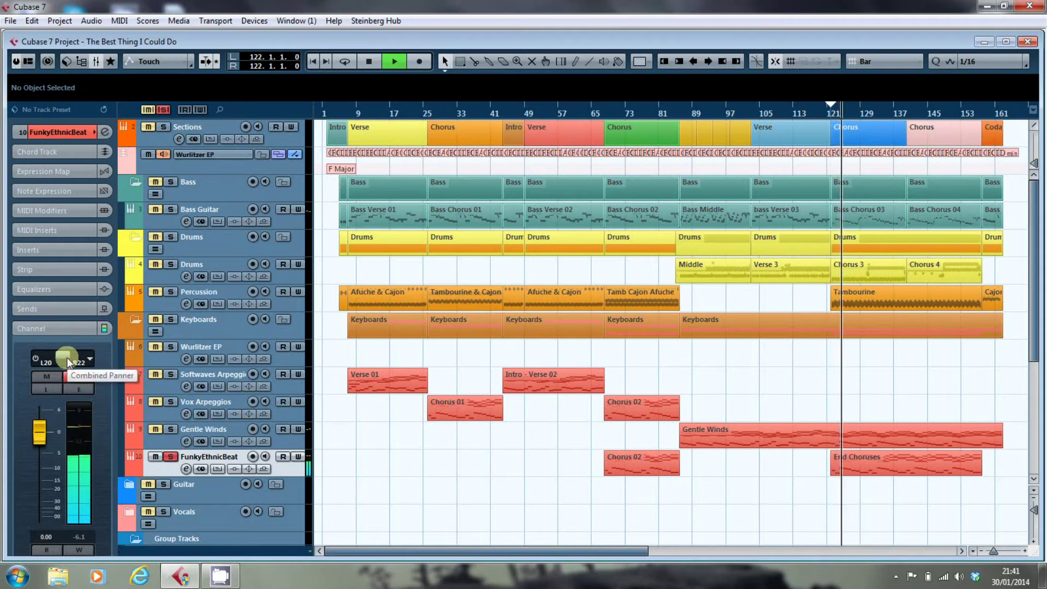
pyautogui.moveTo(67, 361); pyautogui.dragTo(96, 355)
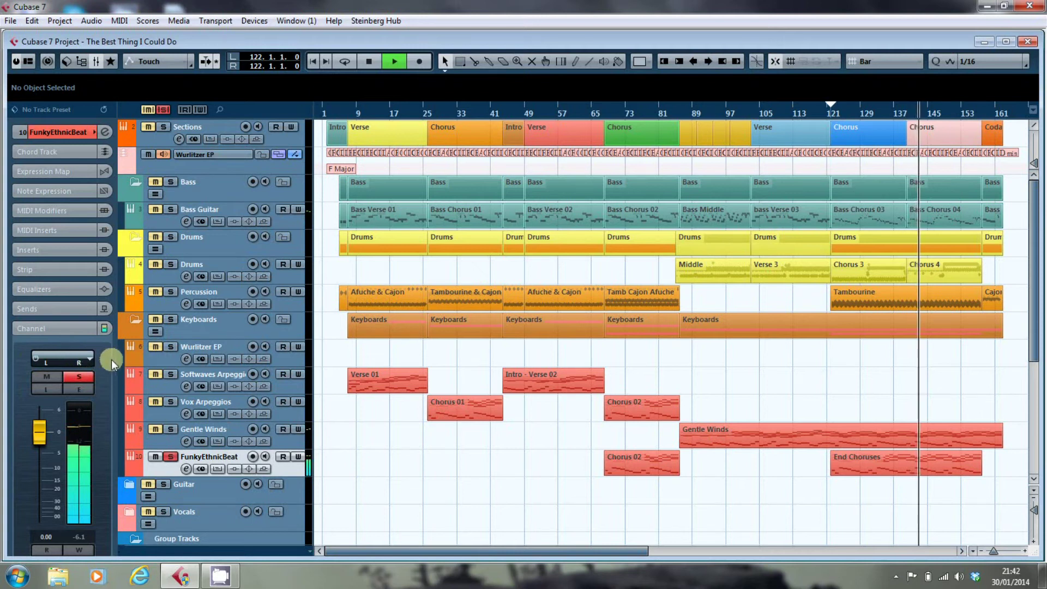
pyautogui.press('space')
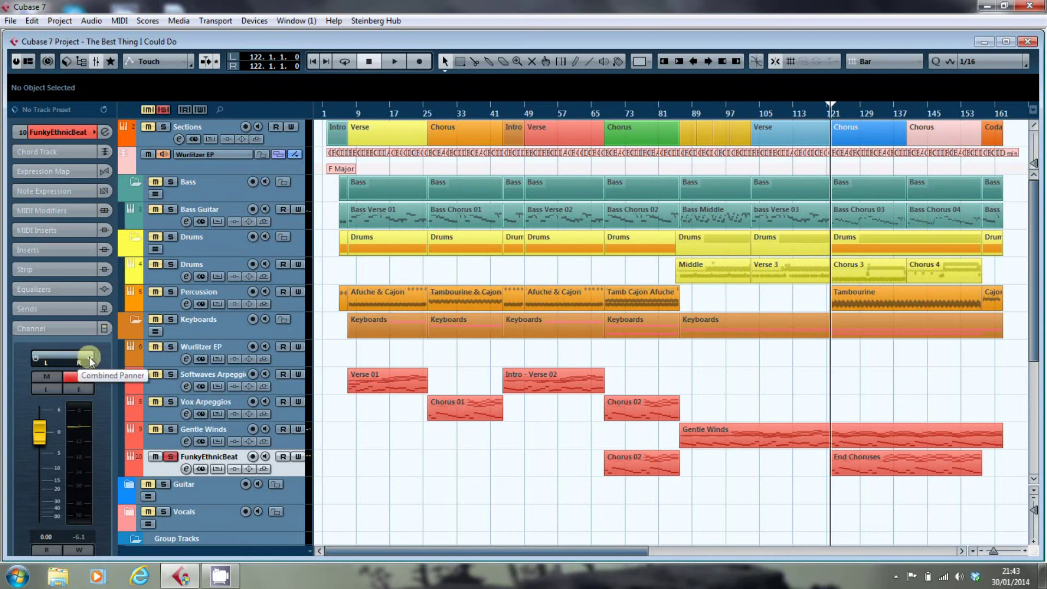
# Step: Swap FunkyEthnicBeat's left and right channels with the combined panner, audition the reversed image, and restore the normal full width
pyautogui.moveTo(89, 357); pyautogui.dragTo(50, 355)
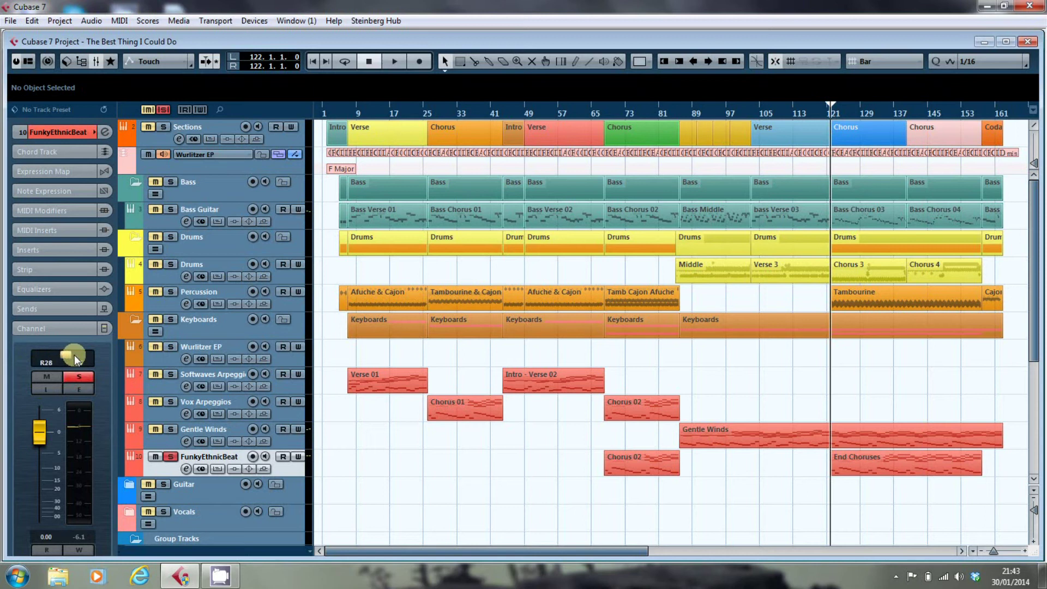
pyautogui.moveTo(84, 355); pyautogui.dragTo(25, 358)
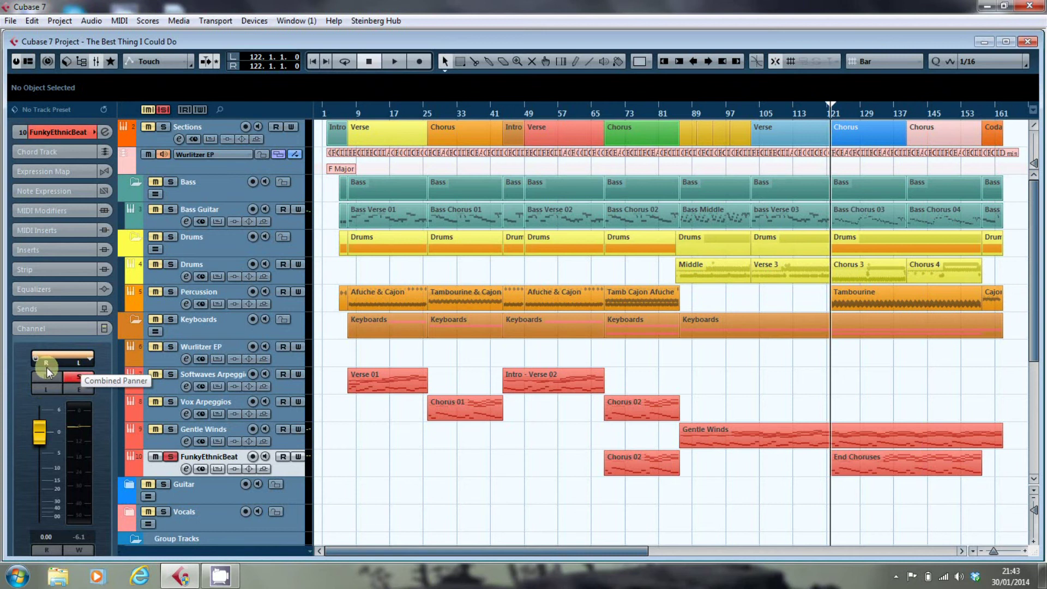
pyautogui.press('space')
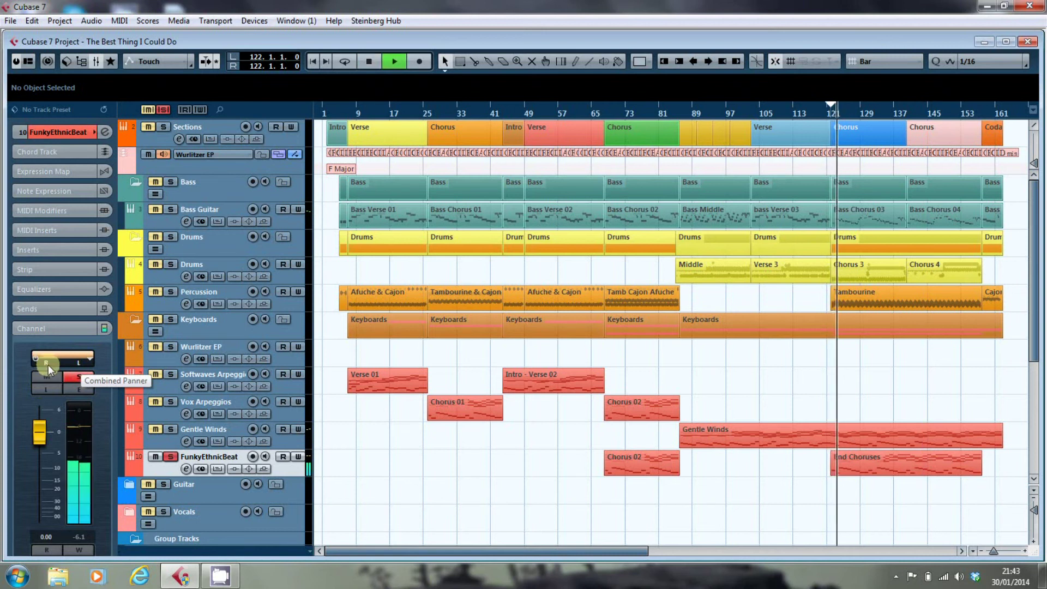
pyautogui.moveTo(36, 358)
pyautogui.mouseDown()
pyautogui.moveTo(96, 358)
pyautogui.moveTo(31, 358)
pyautogui.mouseUp()
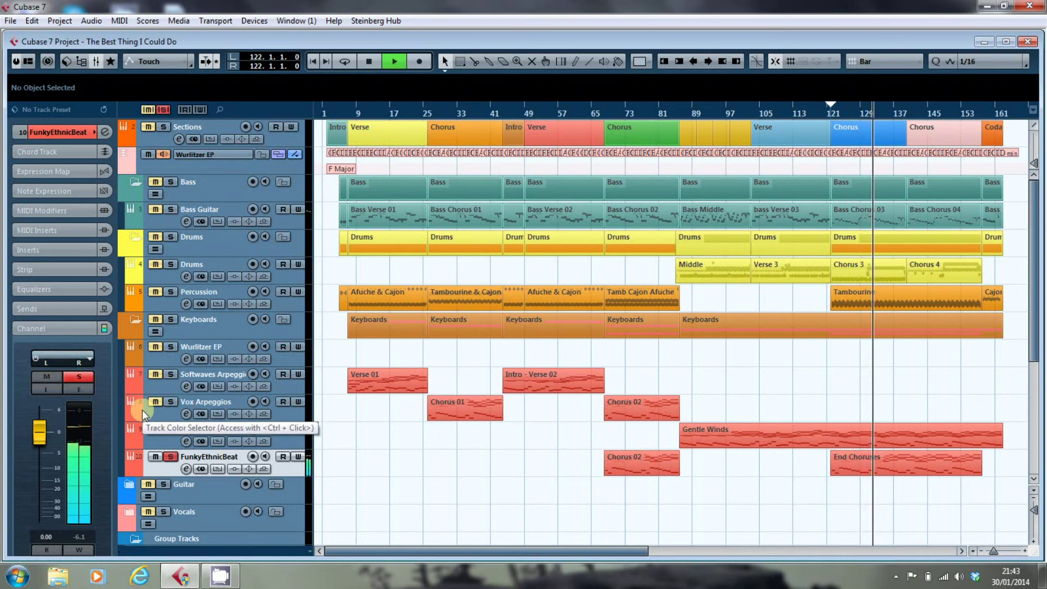
pyautogui.press('space')
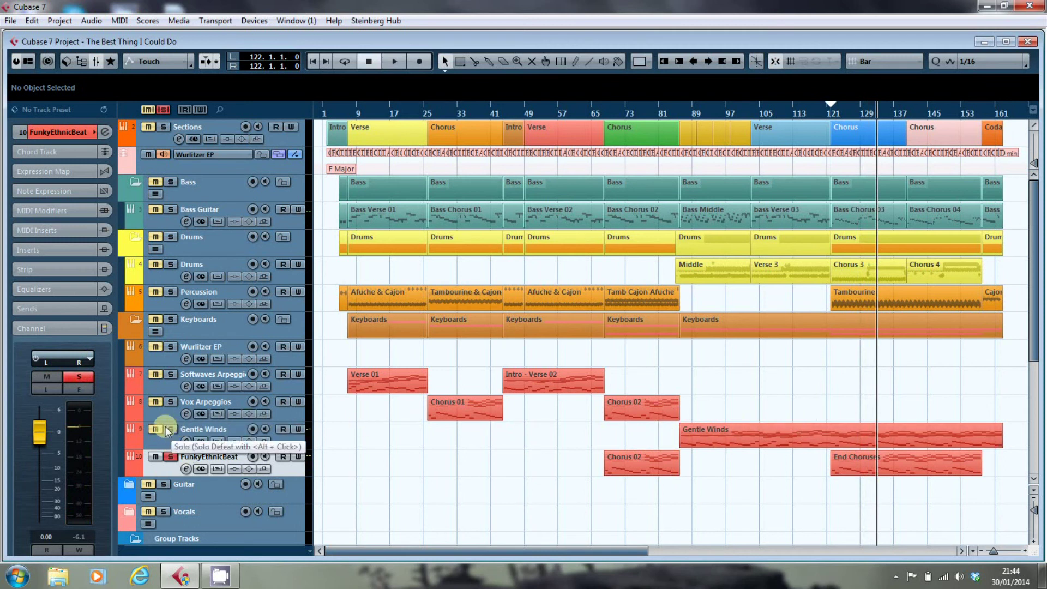
# Step: Narrow FunkyEthnicBeat's pan range to R16 through R, and set Gentle Winds to the Stereo Combined Panner spanning L to L4
pyautogui.moveTo(36, 361); pyautogui.dragTo(74, 360)
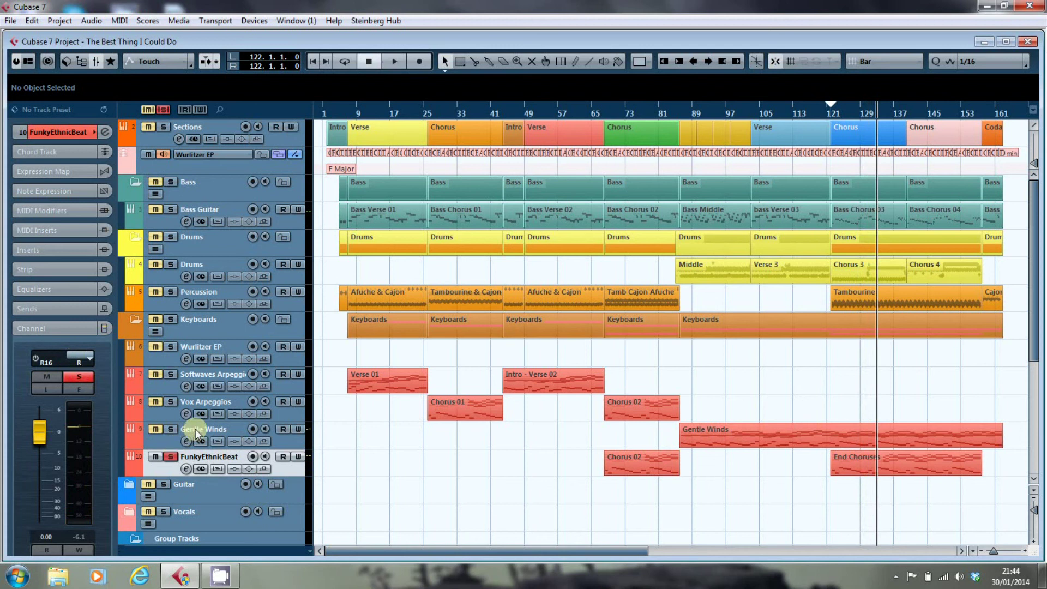
pyautogui.click(196, 434)
pyautogui.click(88, 363)
pyautogui.click(90, 360)
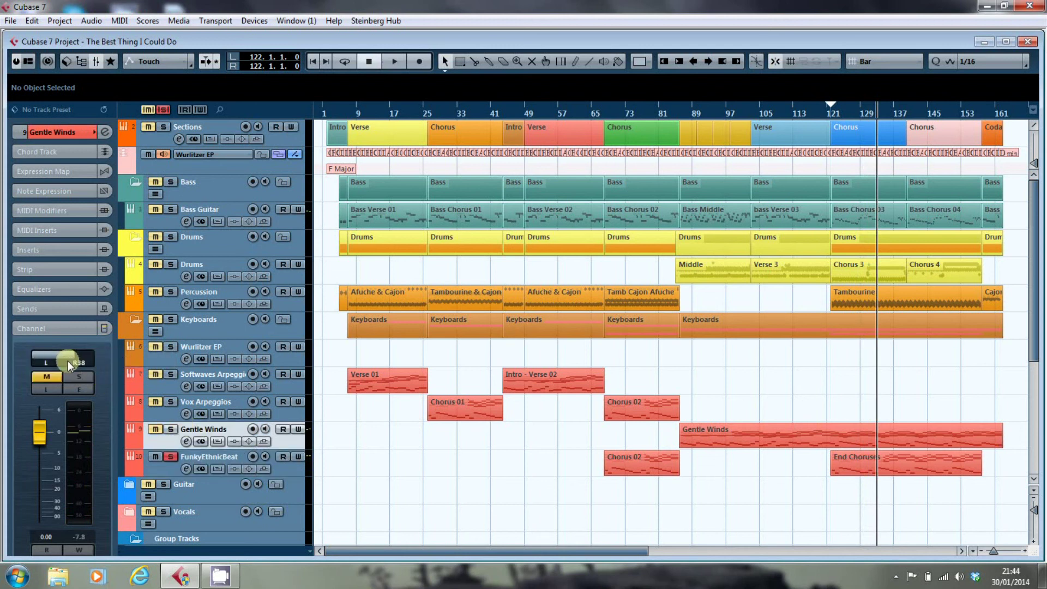
pyautogui.moveTo(58, 364); pyautogui.dragTo(56, 361)
# Step: Unmute and solo the Gentle Winds track alongside FunkyEthnicBeat, with the playhead at bar 121
pyautogui.click(155, 429)
pyautogui.click(170, 429)
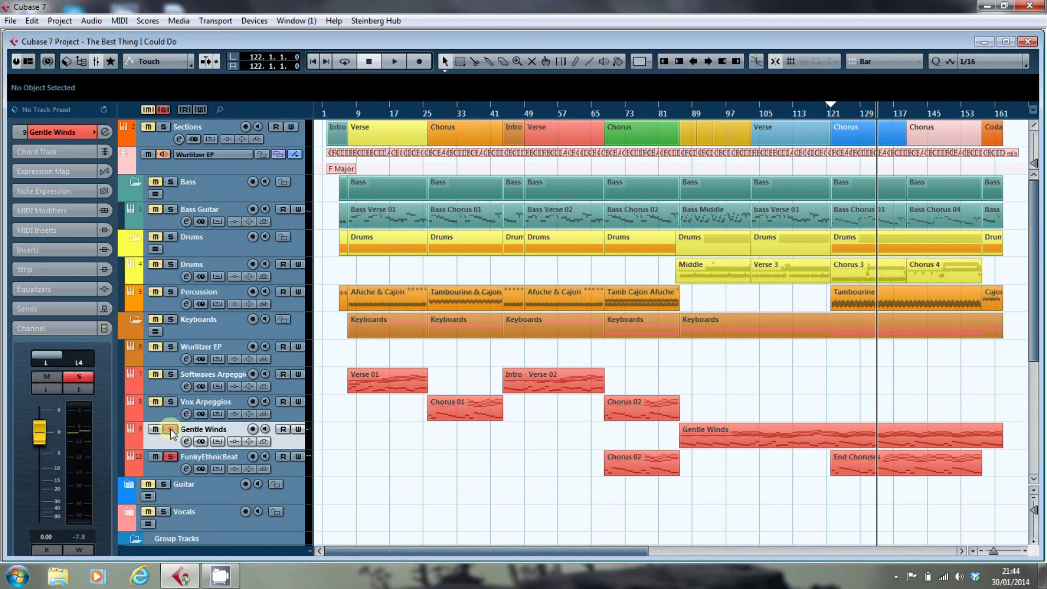
pyautogui.press('space')
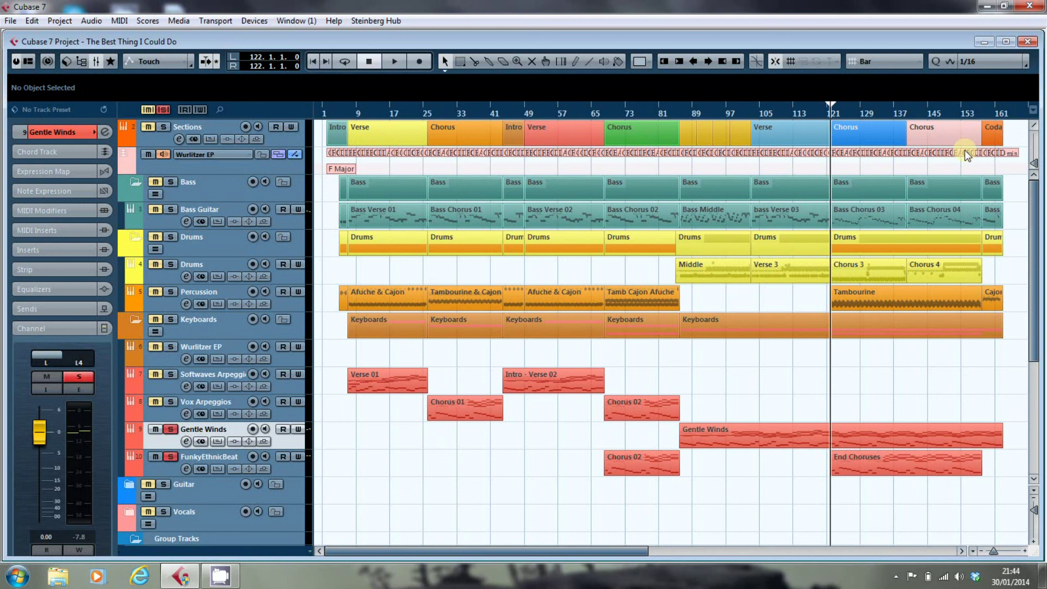
# Step: Play both soloed tracks and widen FunkyEthnicBeat's pan range to L34 through R
pyautogui.press('space')
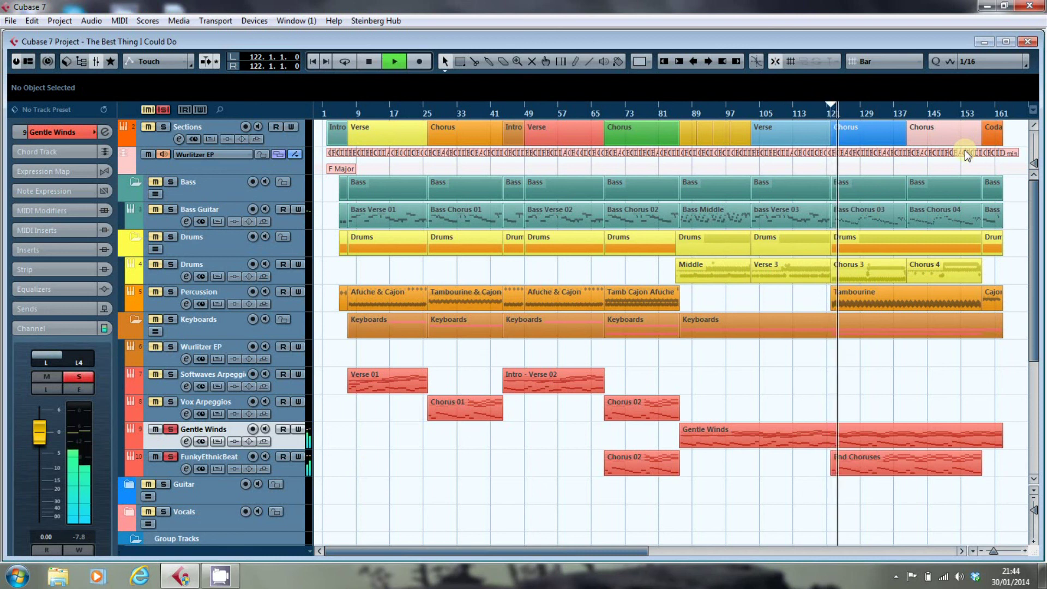
pyautogui.moveTo(62, 358)
pyautogui.mouseDown()
pyautogui.moveTo(81, 352)
pyautogui.moveTo(55, 361)
pyautogui.mouseUp()
pyautogui.press('Down')
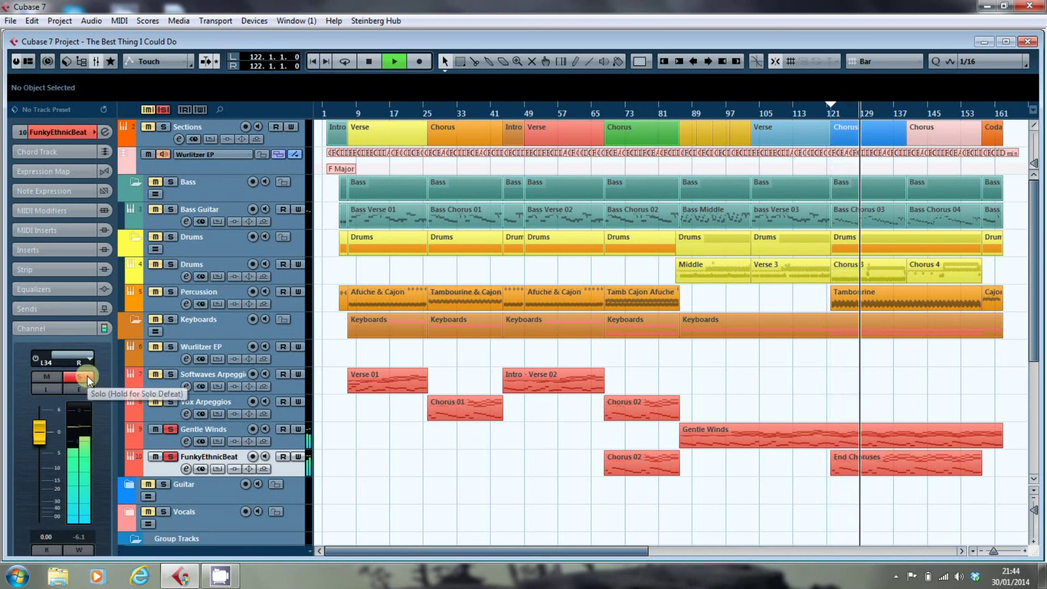